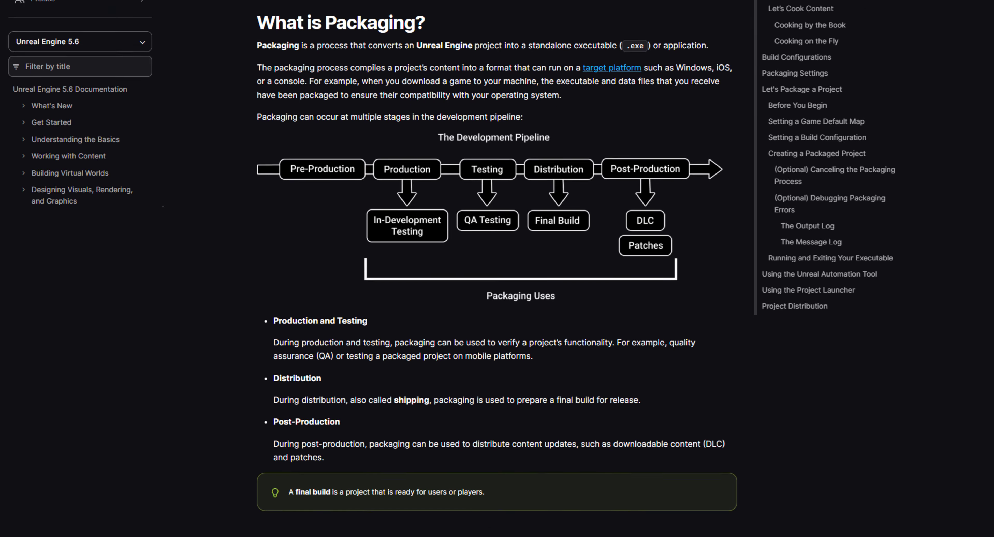
{"action": "scroll", "coordinate": [497, 269], "scroll_direction": "down", "scroll_amount": 3}
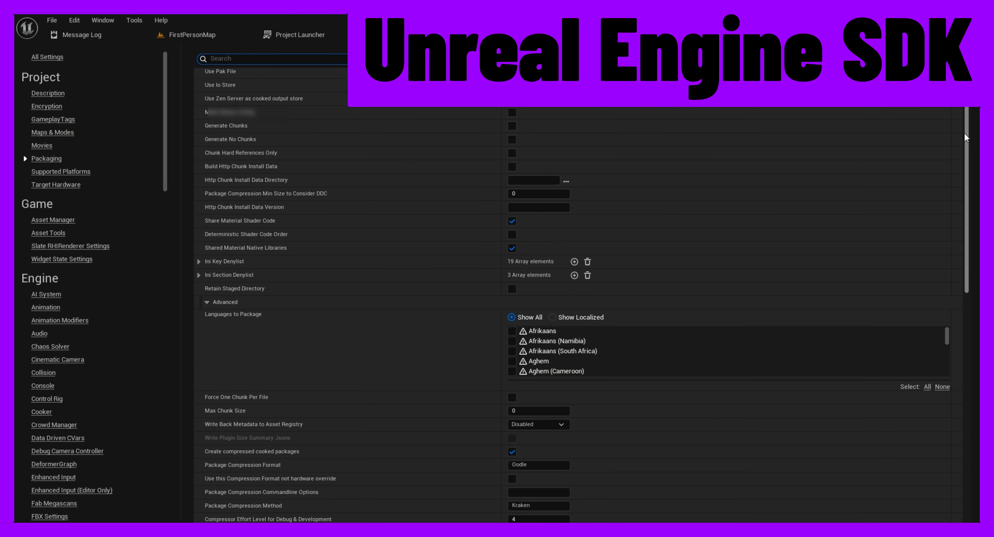
{"action": "scroll", "coordinate": [966, 166], "scroll_direction": "down", "scroll_amount": 5}
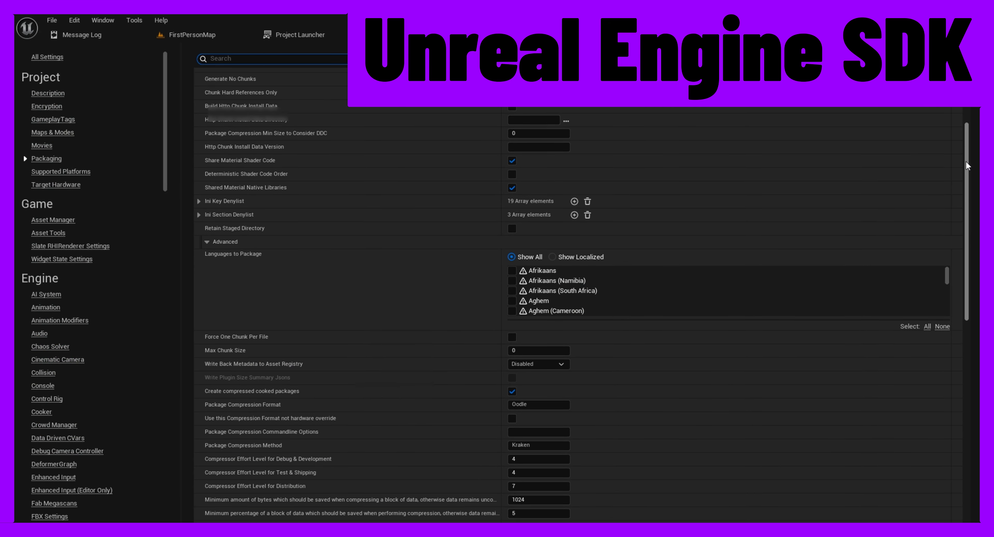
{"action": "left_click_drag", "start_coordinate": [967, 166], "coordinate": [972, 220]}
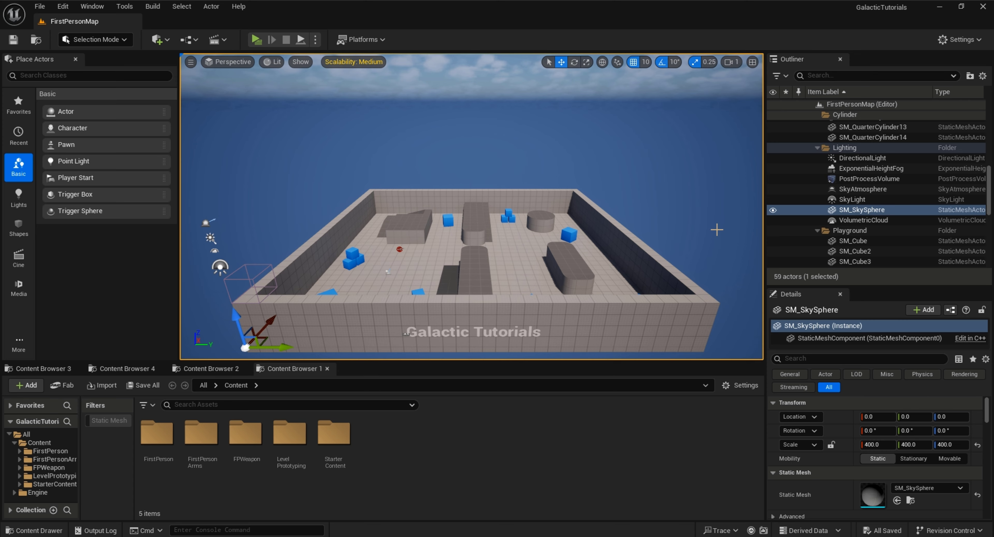
Open the project settings and set the project name to Galactic Tutorials.
{"action": "left_click", "coordinate": [66, 5]}
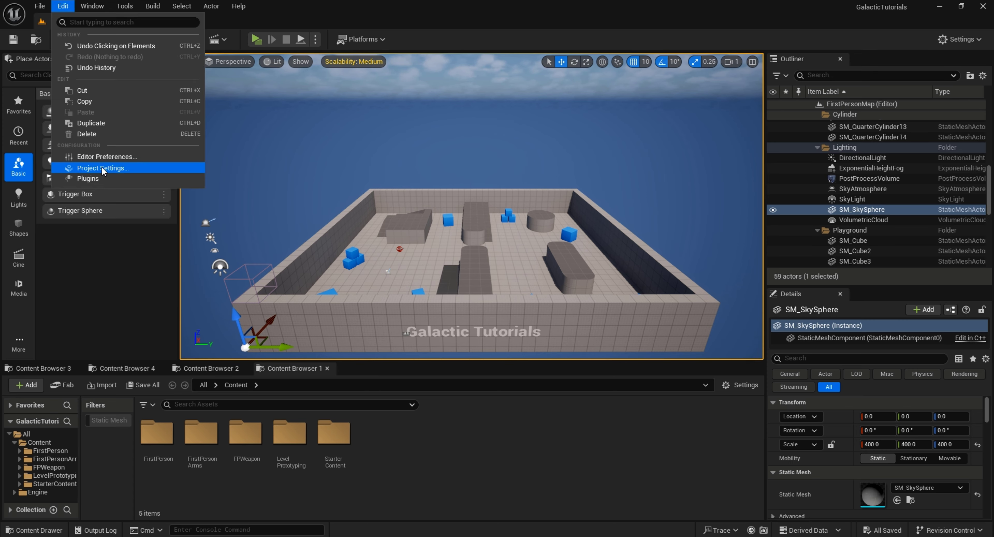
{"action": "left_click", "coordinate": [114, 167]}
{"action": "left_click", "coordinate": [590, 261]}
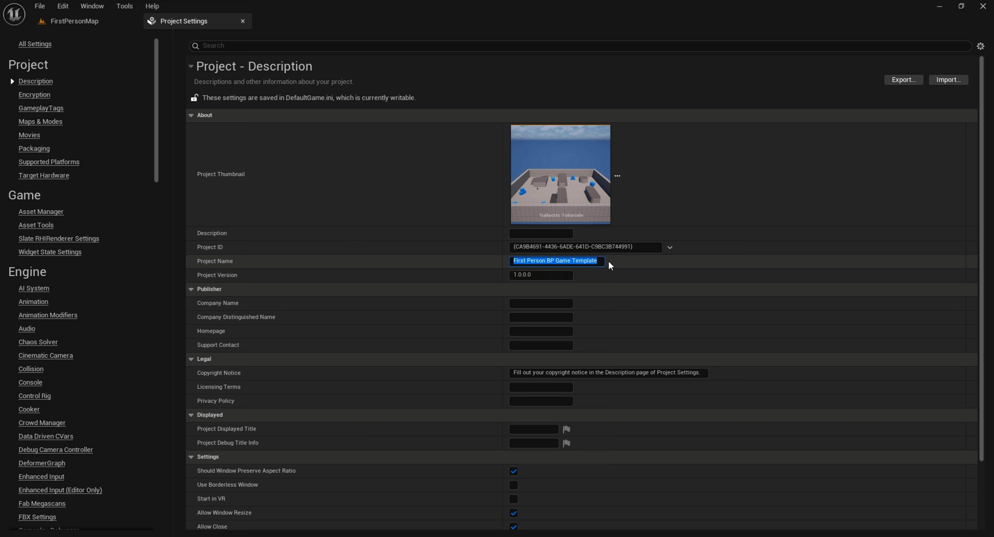
{"action": "type", "text": "Galactic gam"}
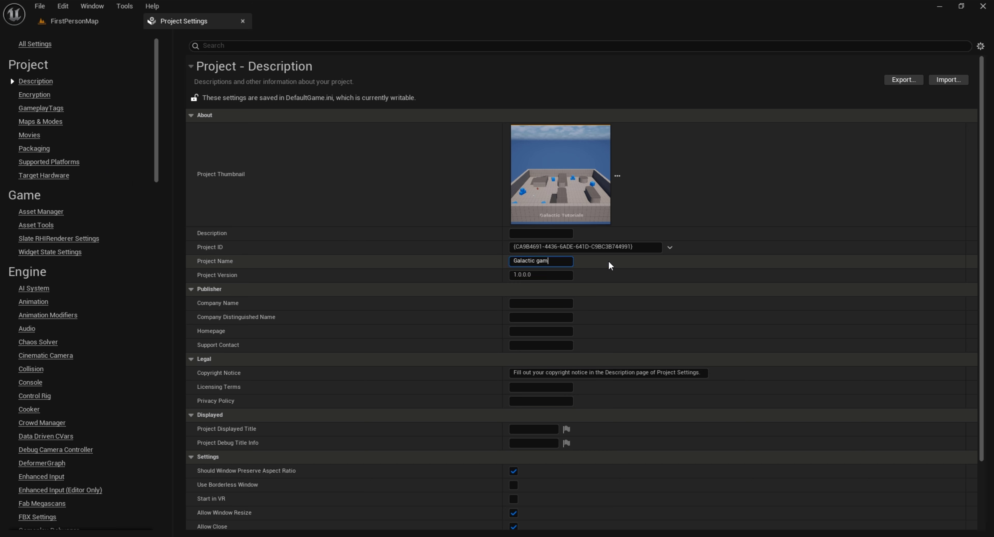
{"action": "key", "text": "BackSpace"}
{"action": "key", "text": "BackSpace"}
{"action": "type", "text": "Tutorials"}
Set the publisher's company name to Galactic Games in the project description.
{"action": "scroll", "coordinate": [695, 313], "scroll_direction": "down", "scroll_amount": 2}
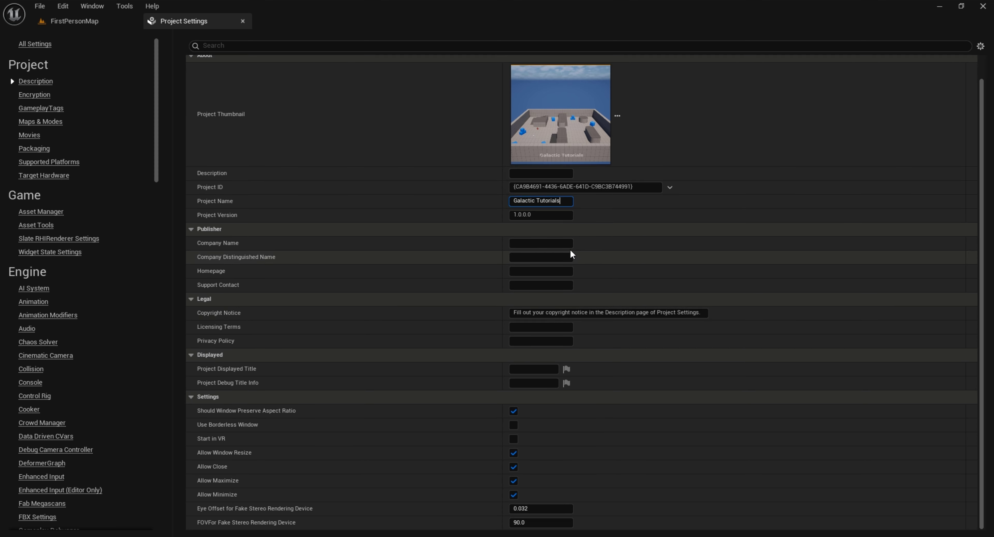
{"action": "left_click", "coordinate": [564, 243]}
{"action": "type", "text": "Galac"}
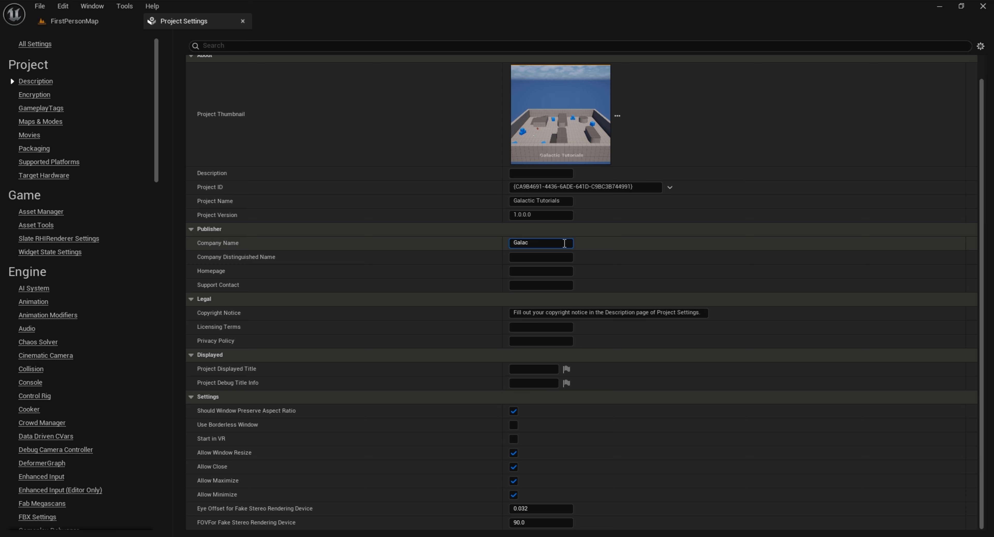
{"action": "type", "text": "tic Gamec"}
{"action": "left_click", "coordinate": [688, 246]}
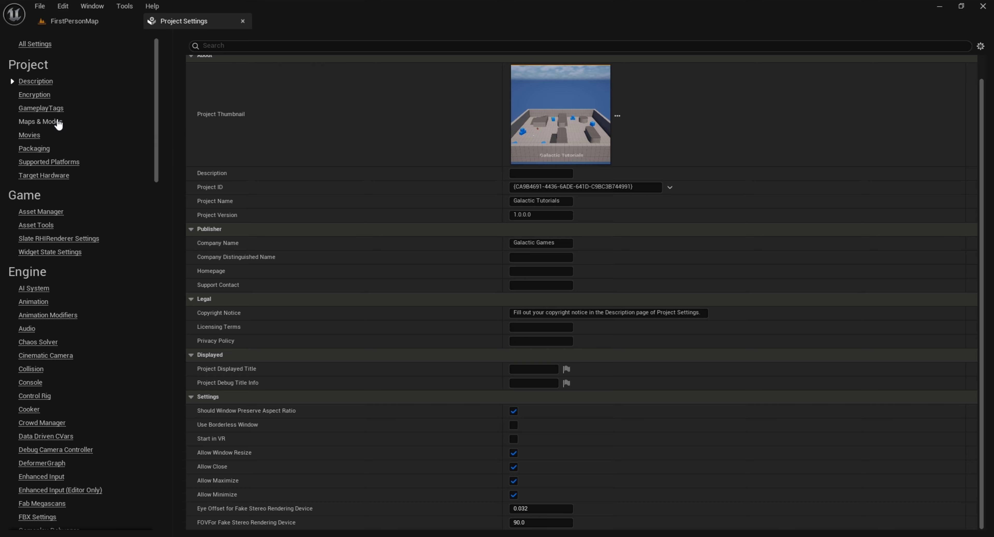
Review the Maps & Modes settings and the Windows platform settings, including the splash images and game icon.
{"action": "left_click", "coordinate": [40, 121]}
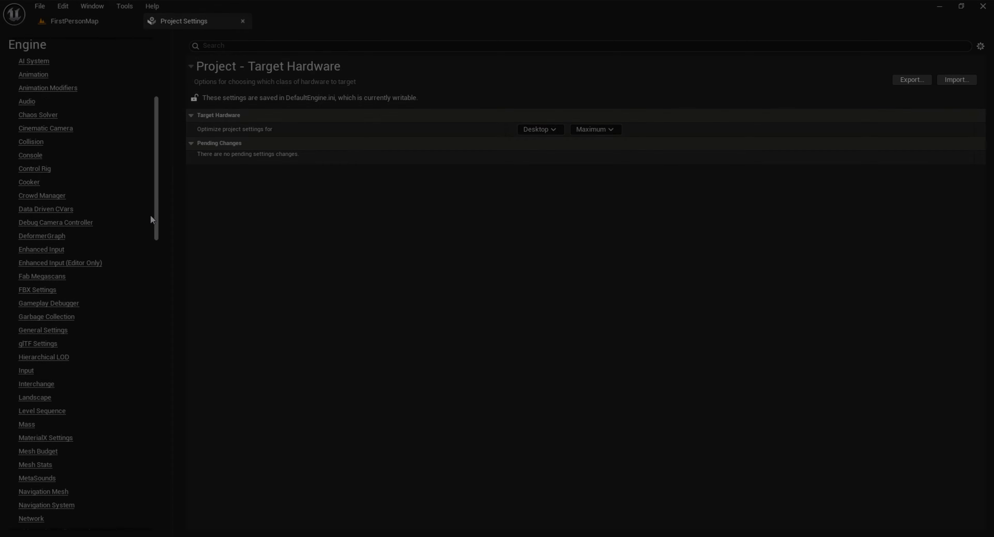
{"action": "left_click_drag", "start_coordinate": [149, 215], "coordinate": [148, 420]}
{"action": "left_click", "coordinate": [32, 364]}
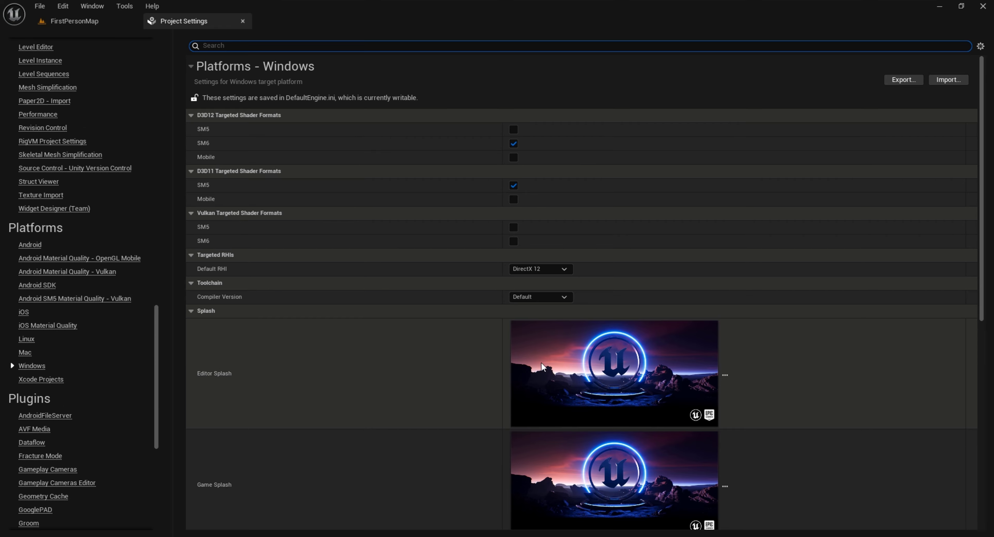
{"action": "scroll", "coordinate": [707, 371], "scroll_direction": "down", "scroll_amount": 3}
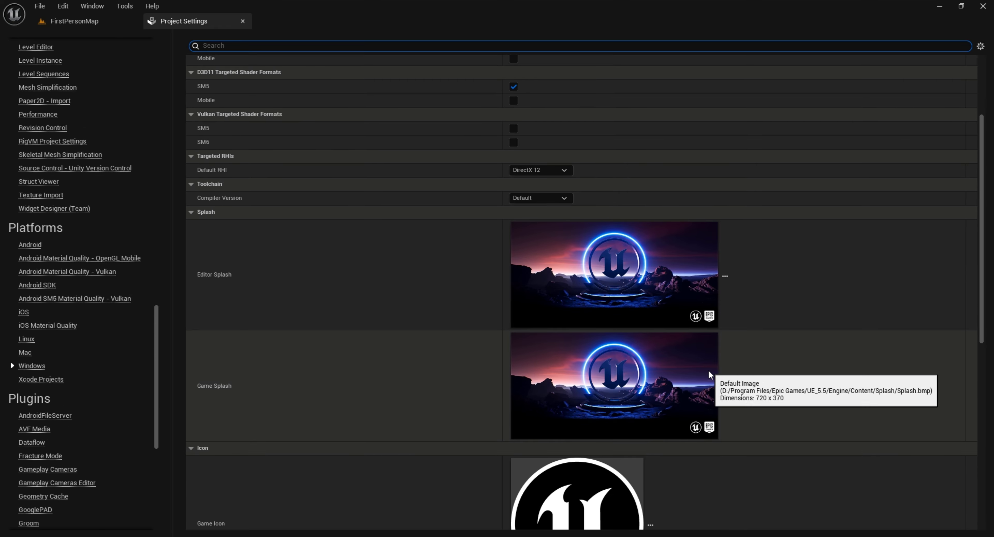
{"action": "scroll", "coordinate": [710, 374], "scroll_direction": "down", "scroll_amount": 3}
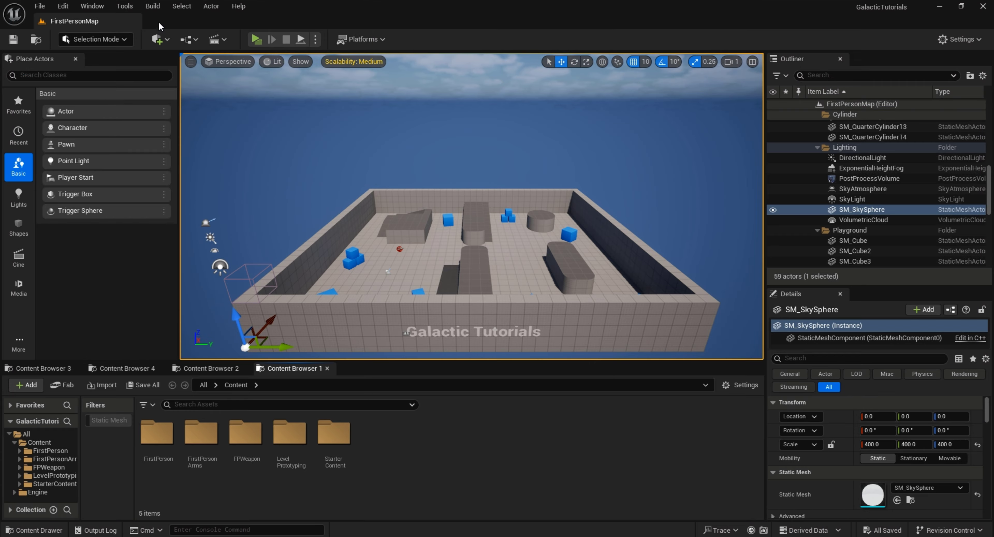
Open the Project Launcher and add a new custom launch profile.
{"action": "left_click", "coordinate": [125, 6]}
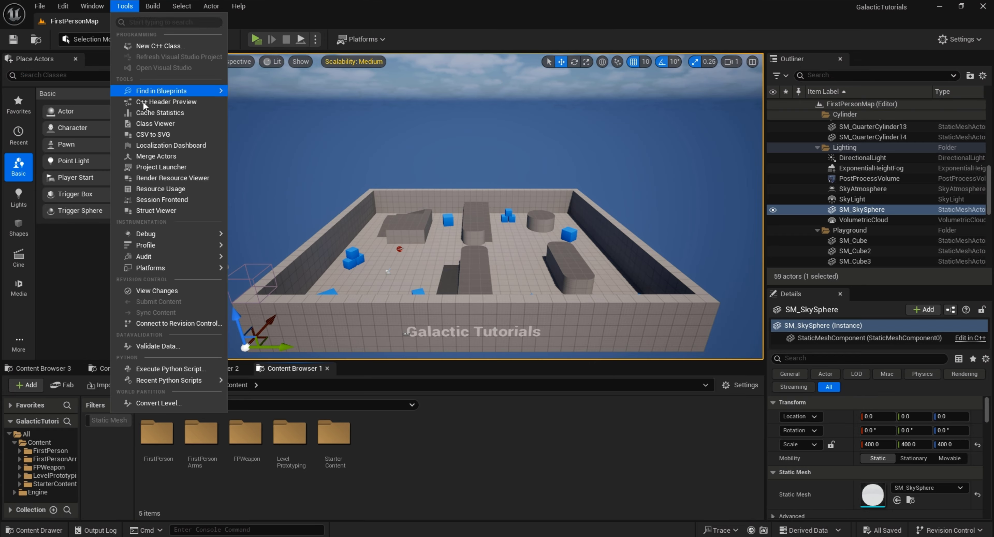
{"action": "left_click", "coordinate": [162, 167]}
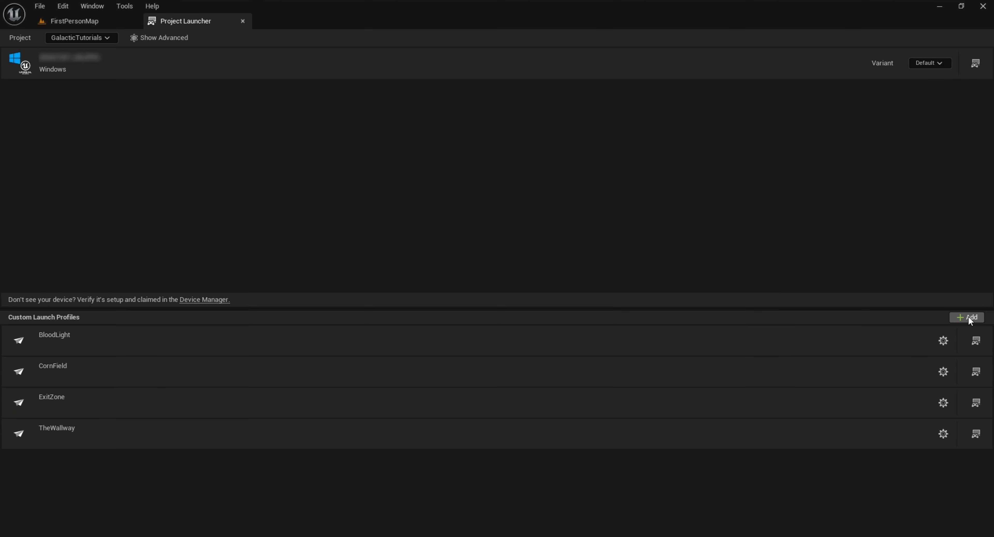
{"action": "left_click", "coordinate": [969, 316]}
{"action": "left_click", "coordinate": [957, 342]}
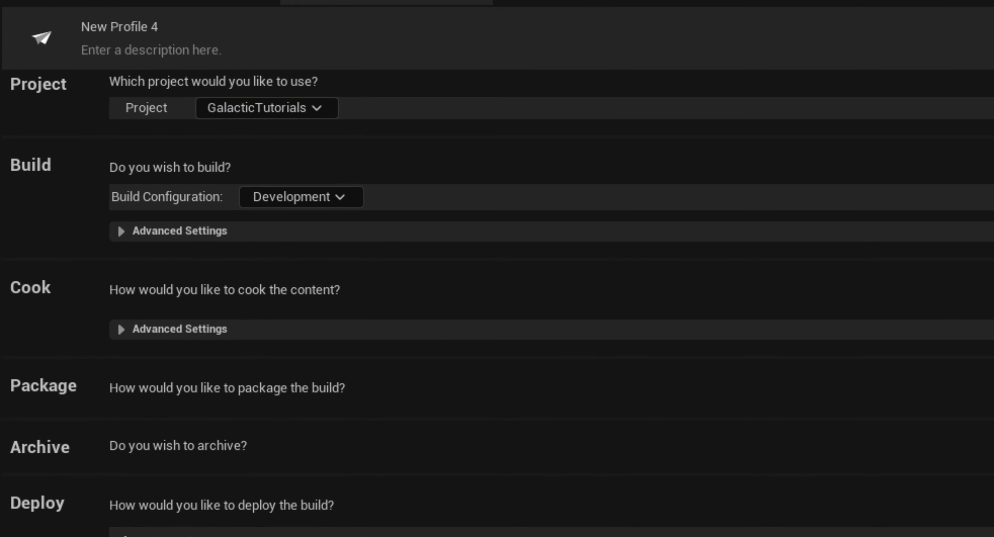
Set the profile's build configuration to Shipping and enable Build UAT in its advanced build settings.
{"action": "left_click", "coordinate": [316, 196]}
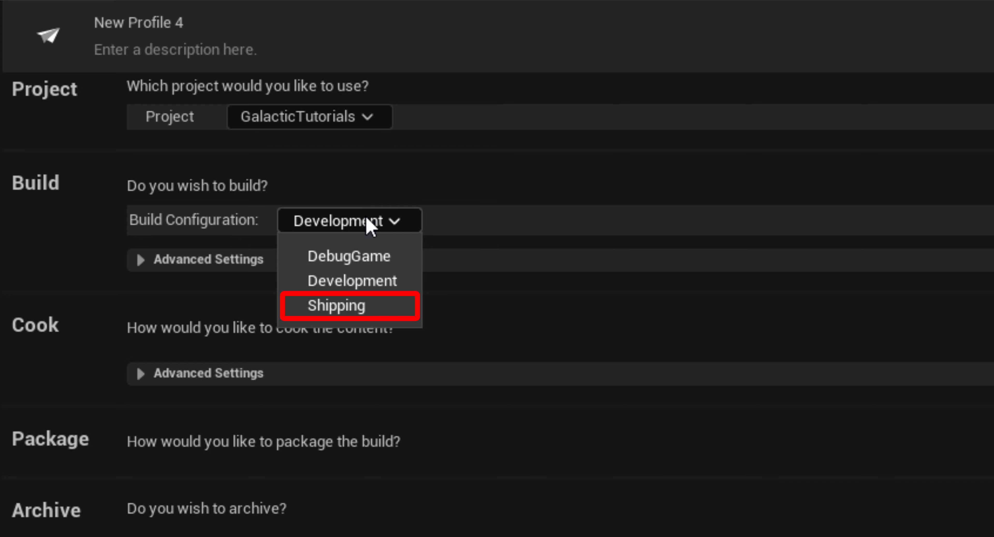
{"action": "left_click", "coordinate": [334, 306]}
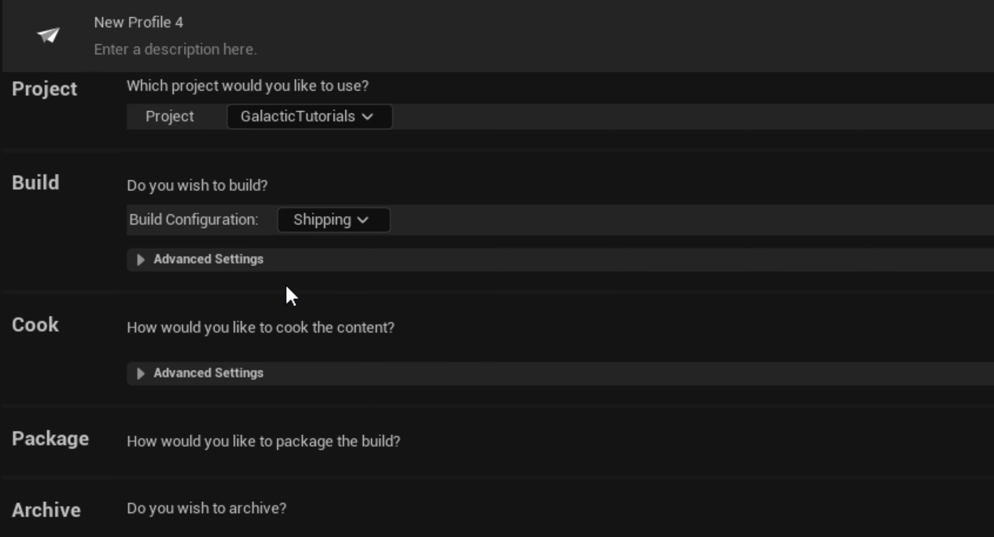
{"action": "left_click", "coordinate": [153, 266]}
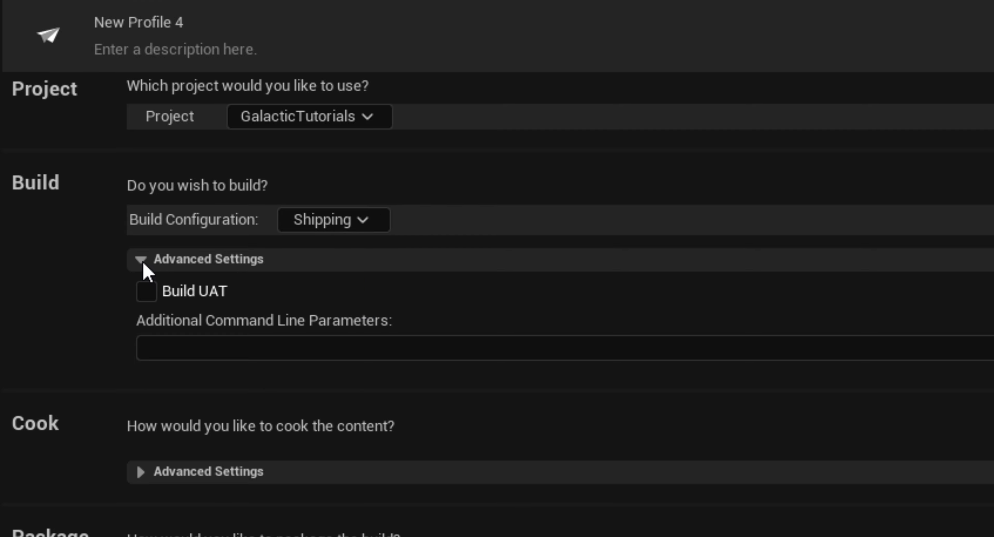
{"action": "left_click", "coordinate": [152, 296]}
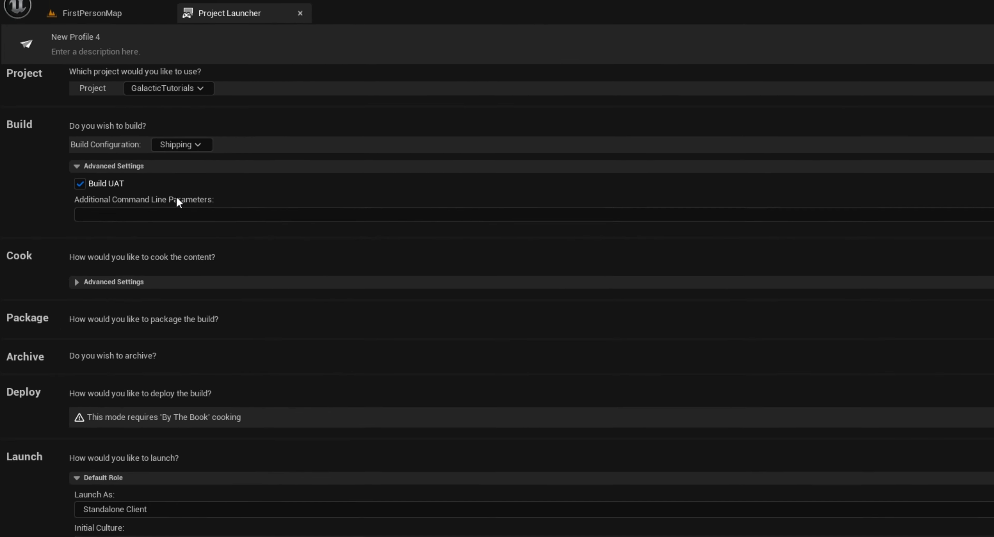
Set the content to cook By the book and select Windows as the cooked platform.
{"action": "left_click", "coordinate": [63, 239]}
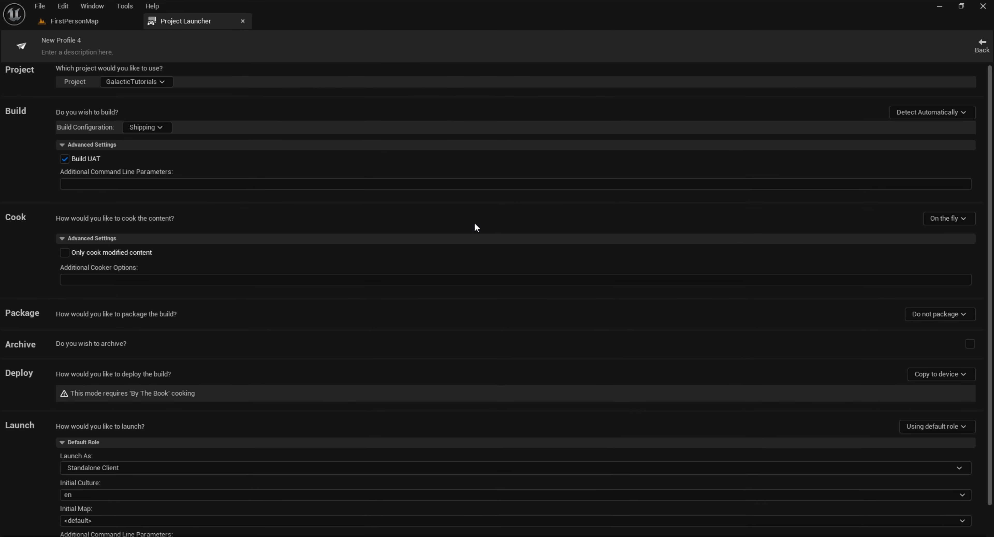
{"action": "left_click", "coordinate": [954, 220]}
{"action": "left_click", "coordinate": [953, 236]}
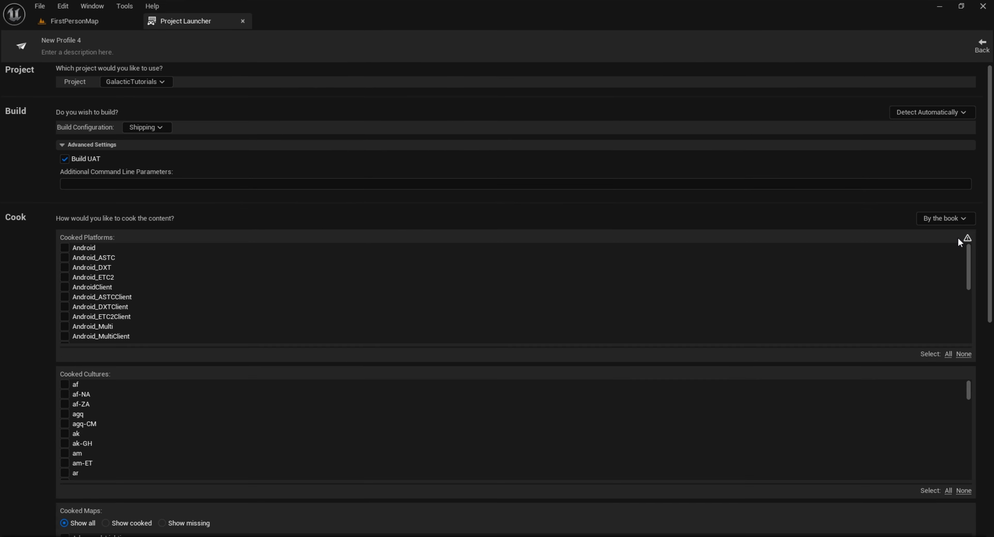
{"action": "scroll", "coordinate": [167, 305], "scroll_direction": "down", "scroll_amount": 10}
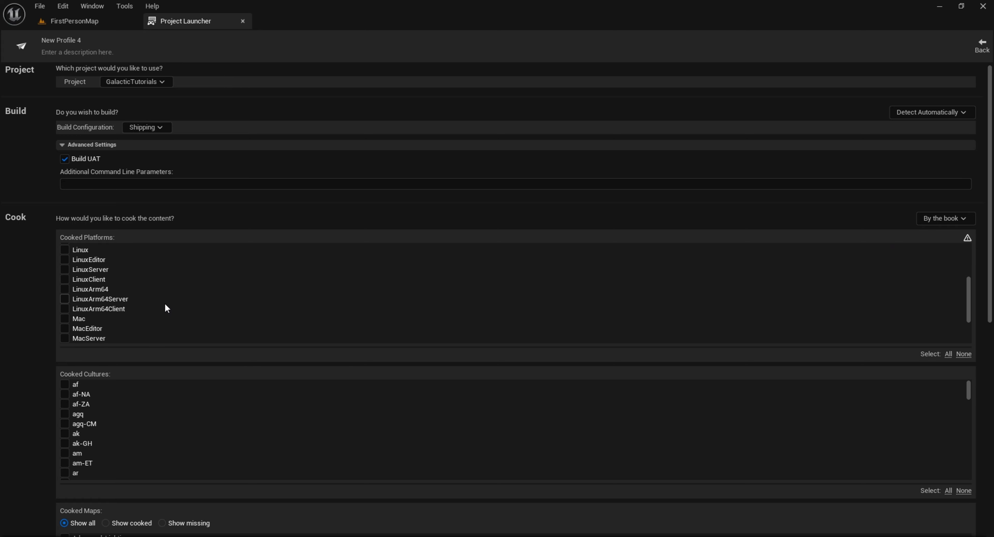
{"action": "left_click", "coordinate": [93, 276]}
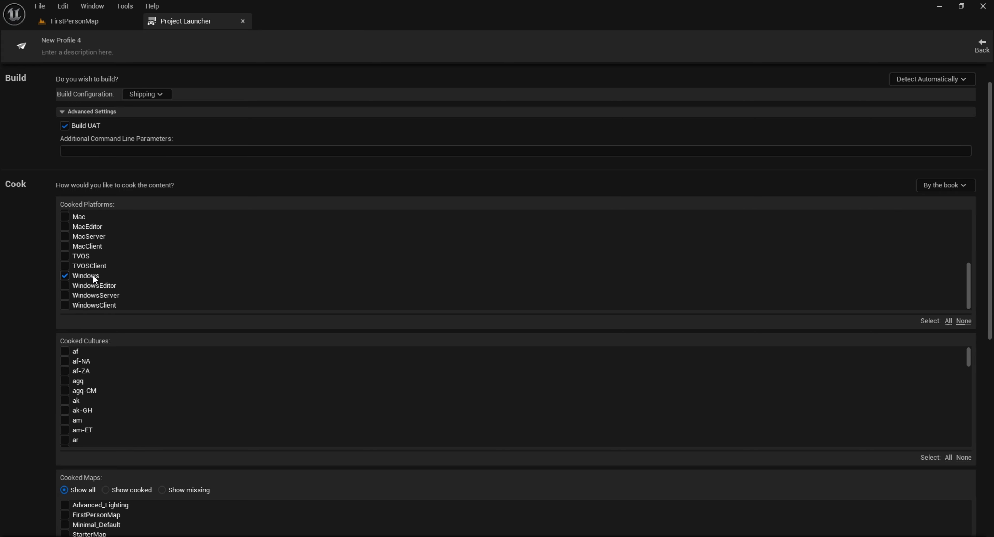
Include FirstPersonMap in the cooked maps and expand the Release / DLC / Patching and advanced cook settings.
{"action": "scroll", "coordinate": [25, 418], "scroll_direction": "down", "scroll_amount": 5}
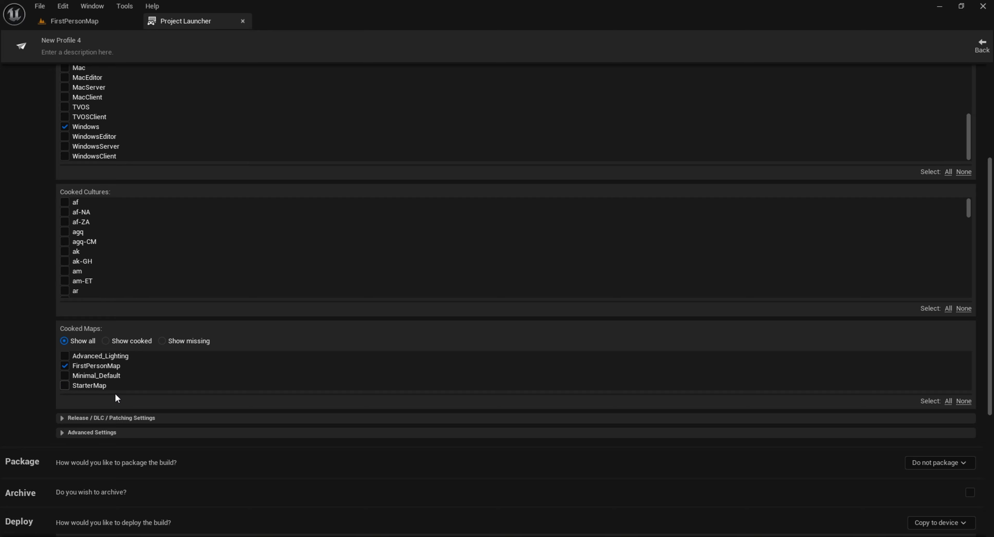
{"action": "scroll", "coordinate": [25, 424], "scroll_direction": "down", "scroll_amount": 2}
{"action": "left_click", "coordinate": [73, 382]}
{"action": "left_click", "coordinate": [59, 370]}
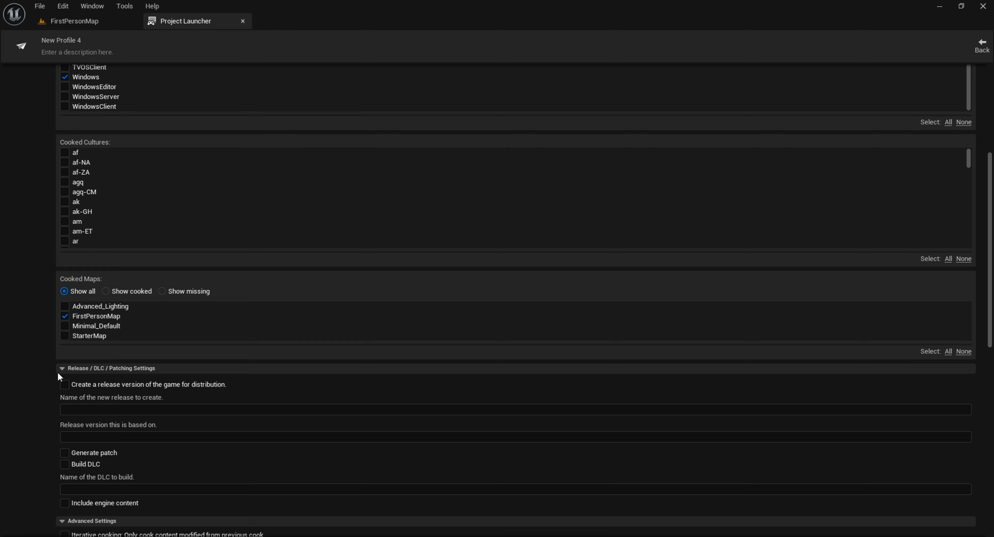
Set the build to Package & store locally in a chosen output folder and include the installer for prerequisites of packaged games.
{"action": "scroll", "coordinate": [20, 391], "scroll_direction": "down", "scroll_amount": 7}
{"action": "scroll", "coordinate": [19, 390], "scroll_direction": "down", "scroll_amount": 8}
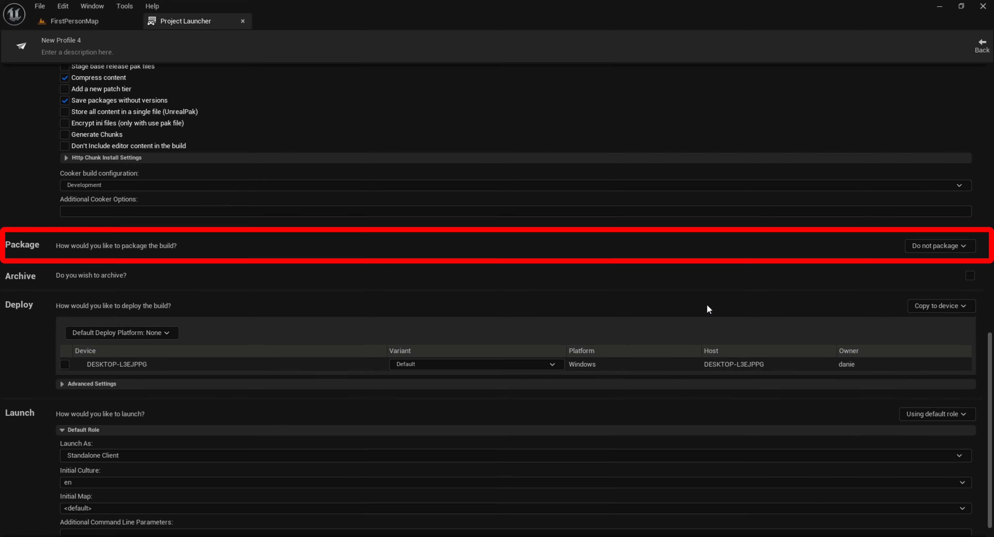
{"action": "left_click", "coordinate": [957, 245]}
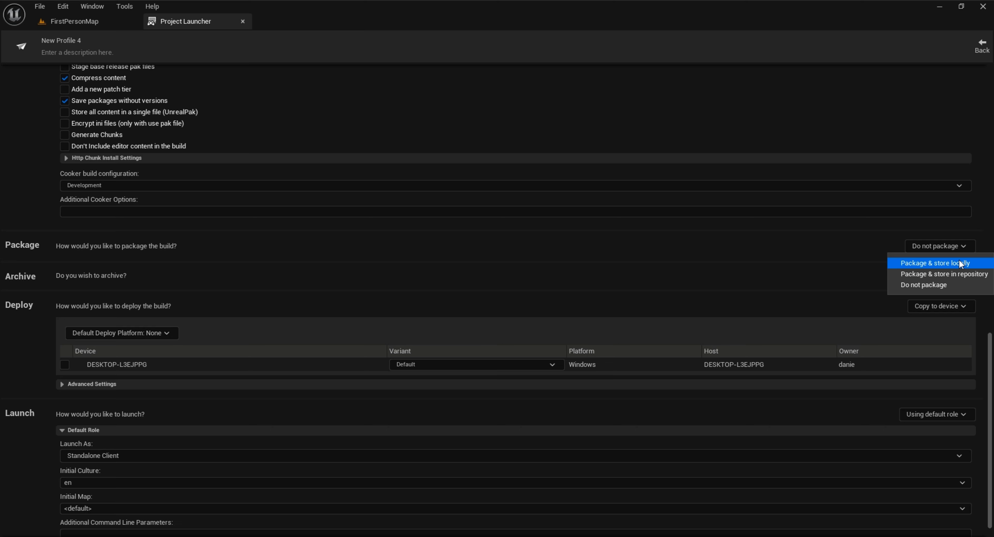
{"action": "left_click", "coordinate": [960, 262]}
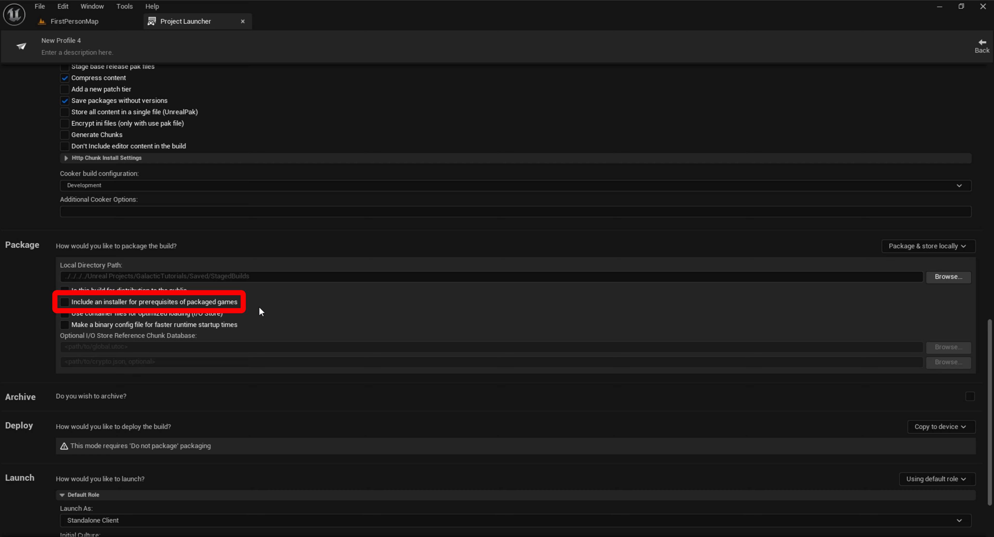
{"action": "left_click", "coordinate": [944, 273]}
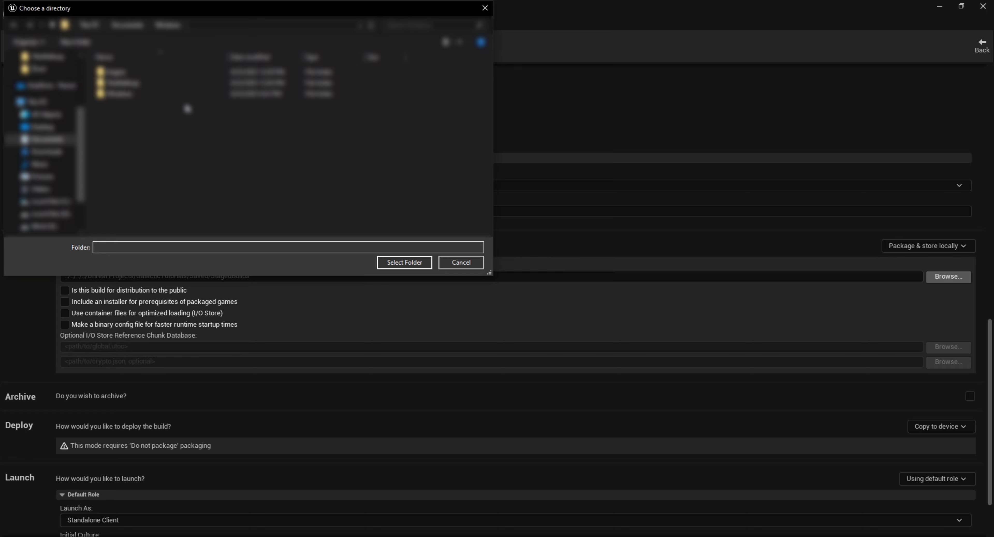
{"action": "left_click", "coordinate": [404, 262]}
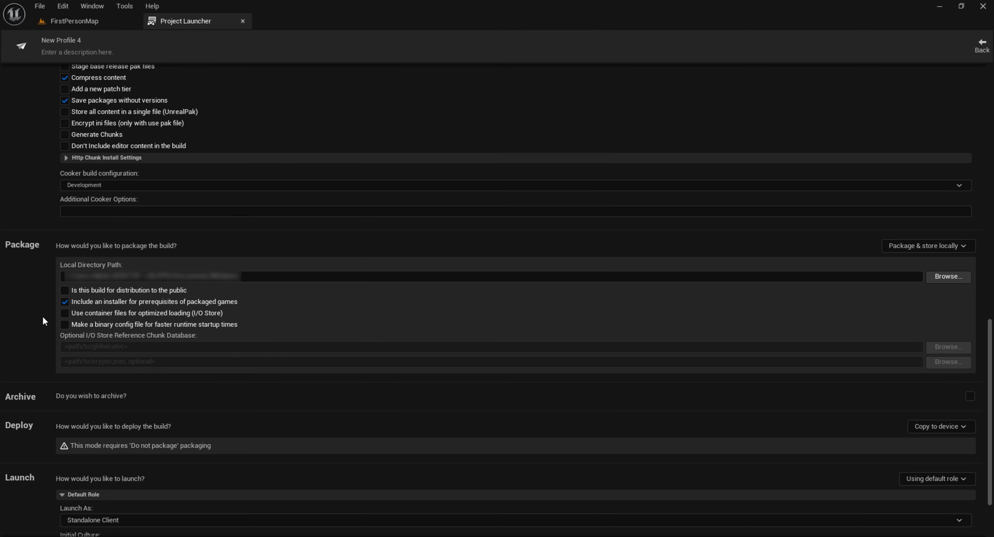
Set the profile's deployment option to Do not deploy.
{"action": "scroll", "coordinate": [42, 316], "scroll_direction": "down", "scroll_amount": 3}
{"action": "left_click", "coordinate": [943, 339]}
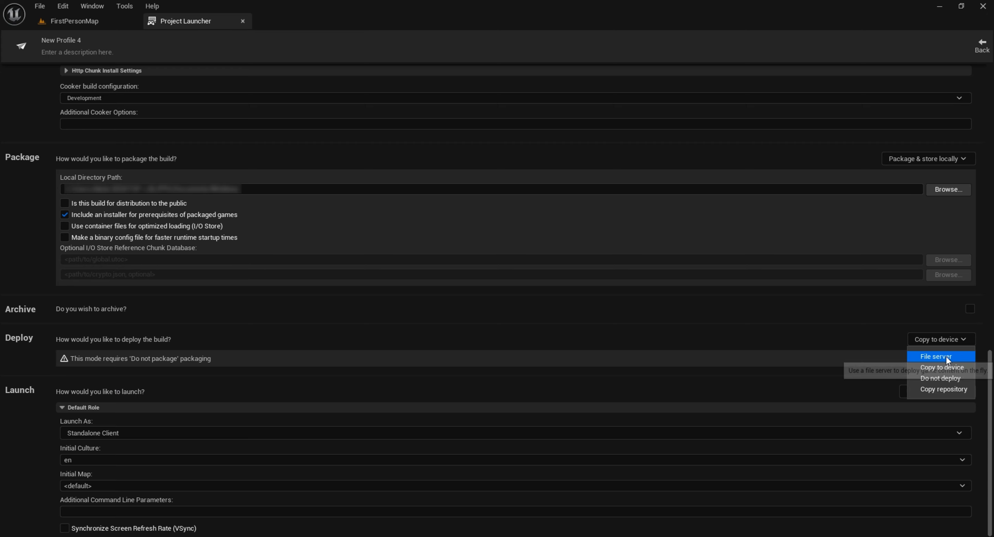
{"action": "left_click", "coordinate": [965, 378]}
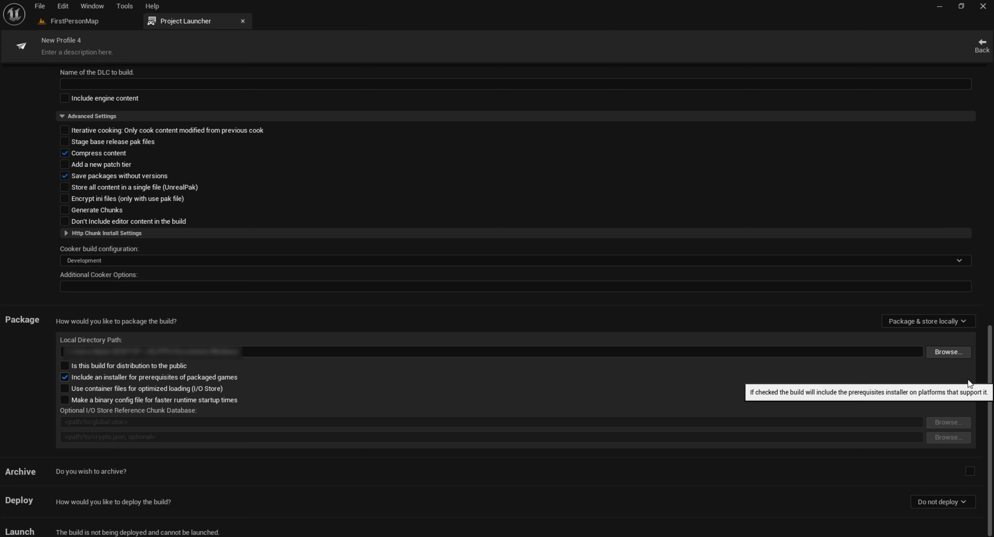
Rename the launch profile as Galactic Tutorials and launch it from the custom profile list.
{"action": "double_click", "coordinate": [97, 41]}
{"action": "type", "text": "Galactic Tutorials"}
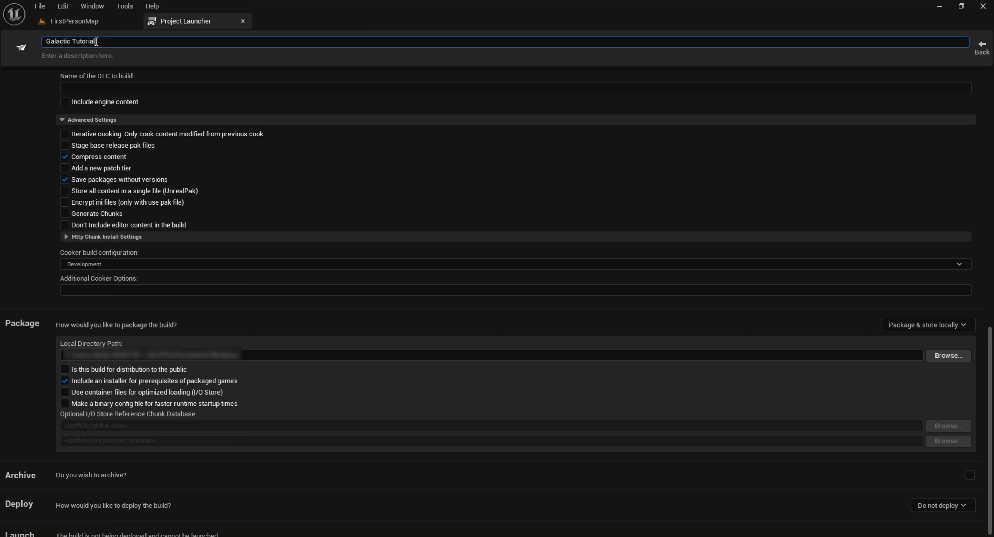
{"action": "key", "text": "Return"}
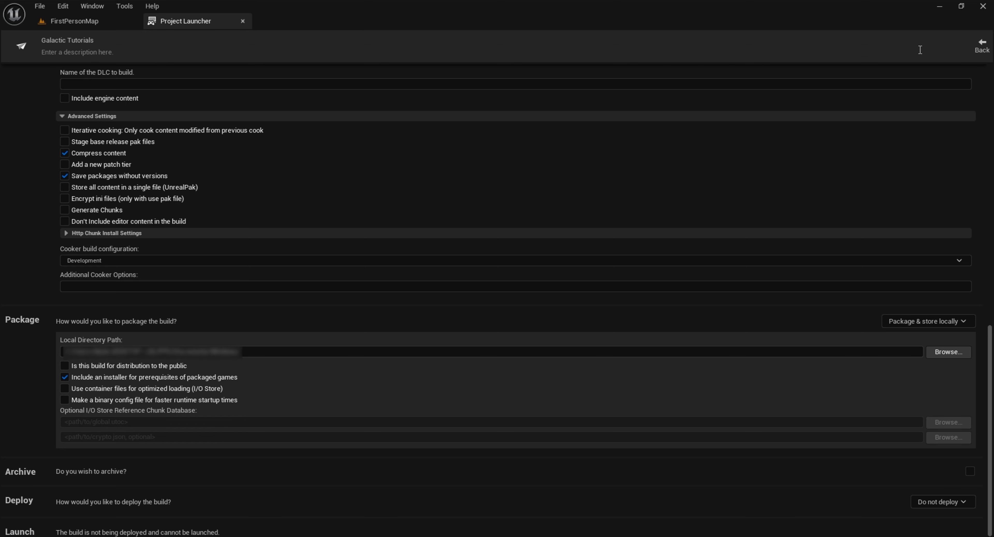
{"action": "left_click", "coordinate": [982, 46]}
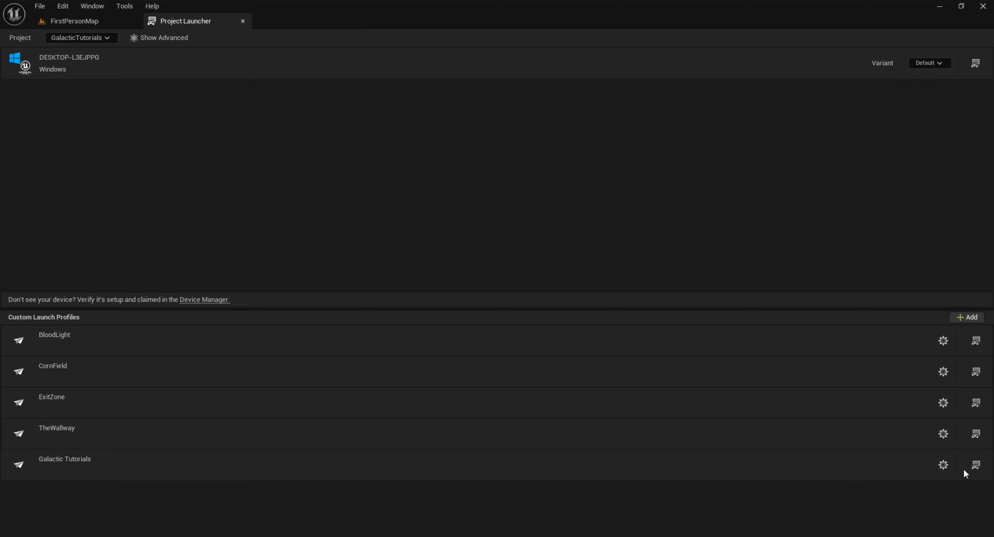
{"action": "left_click", "coordinate": [975, 465]}
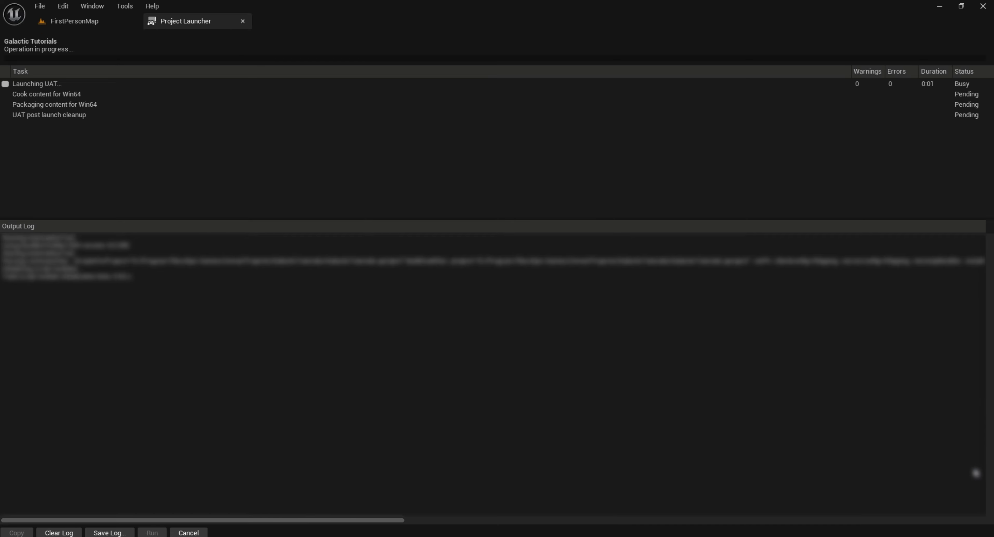